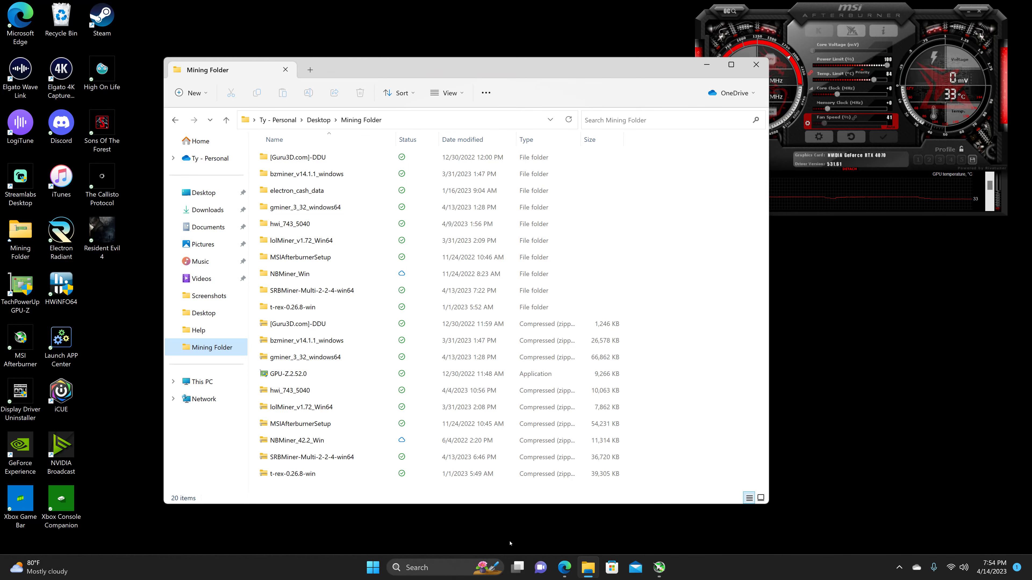
- View the maximized Dynexcoin MiningPoolStats page down to the exchanges and blocks, then close the browser
left_click(564, 567)
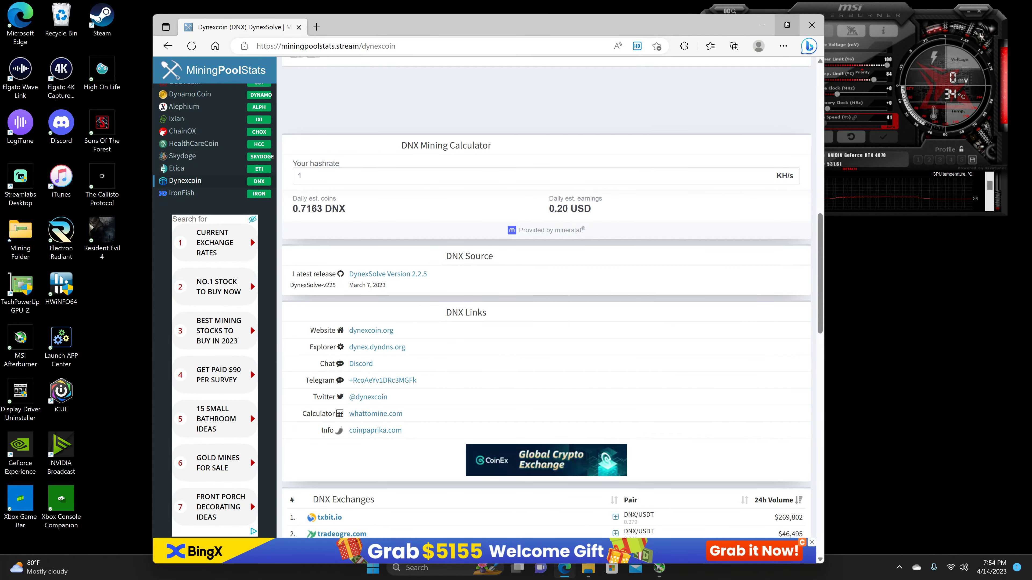
left_click(786, 24)
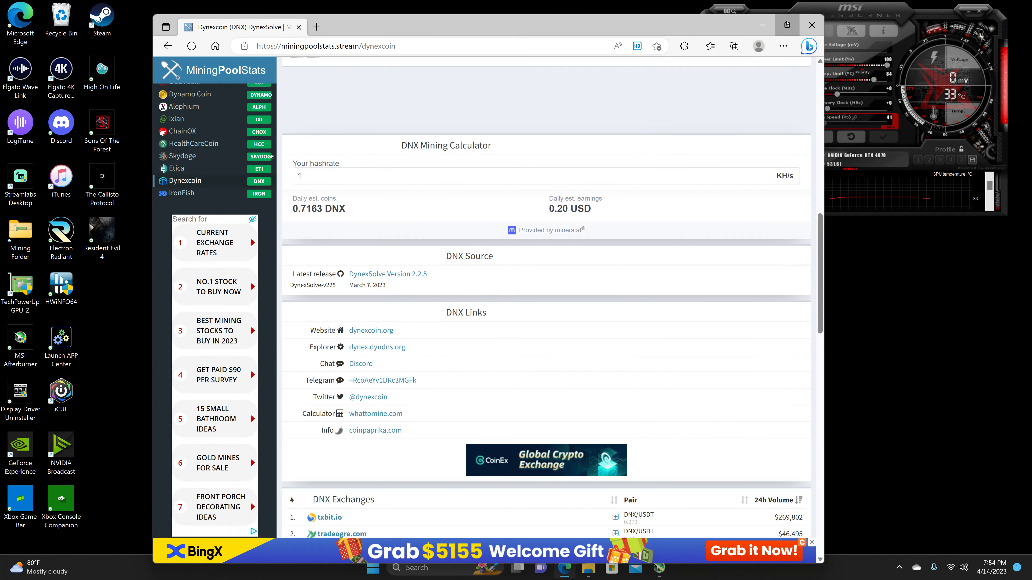
scroll(222, 250, "down", 3)
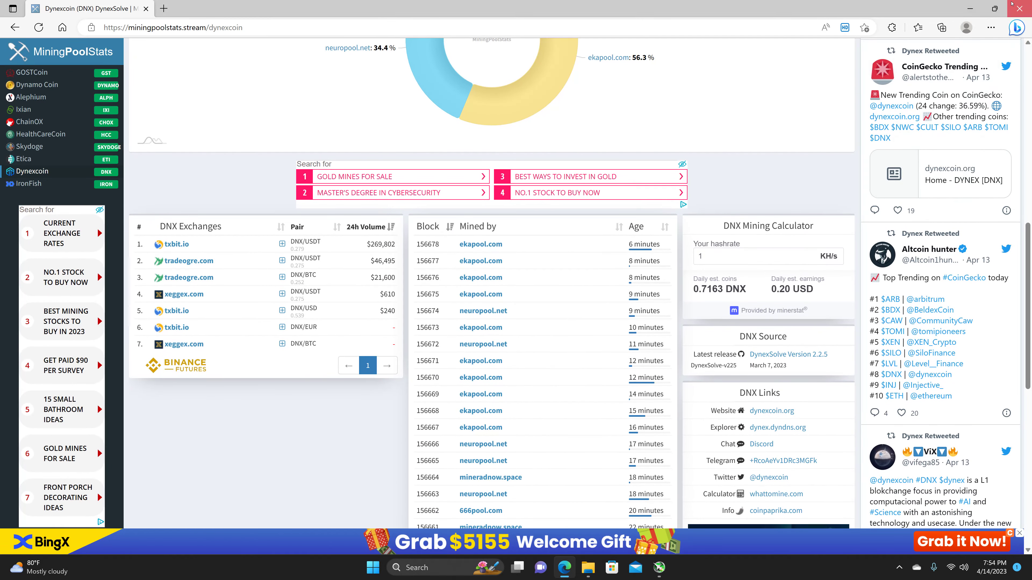
left_click(1019, 8)
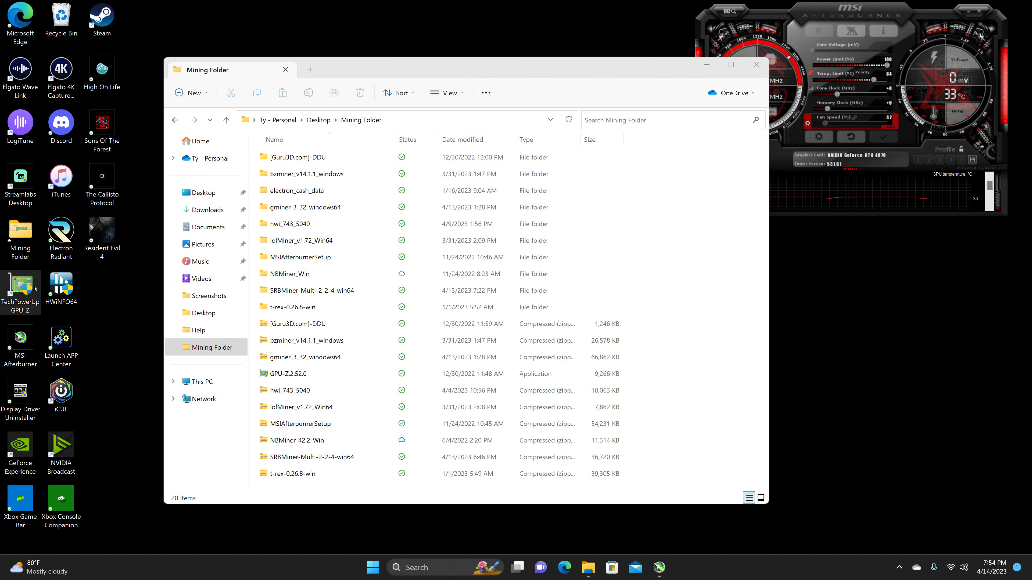
- Launch GPU-Z as administrator and scroll through the RTX 4070's live sensor readings
double_click(28, 293)
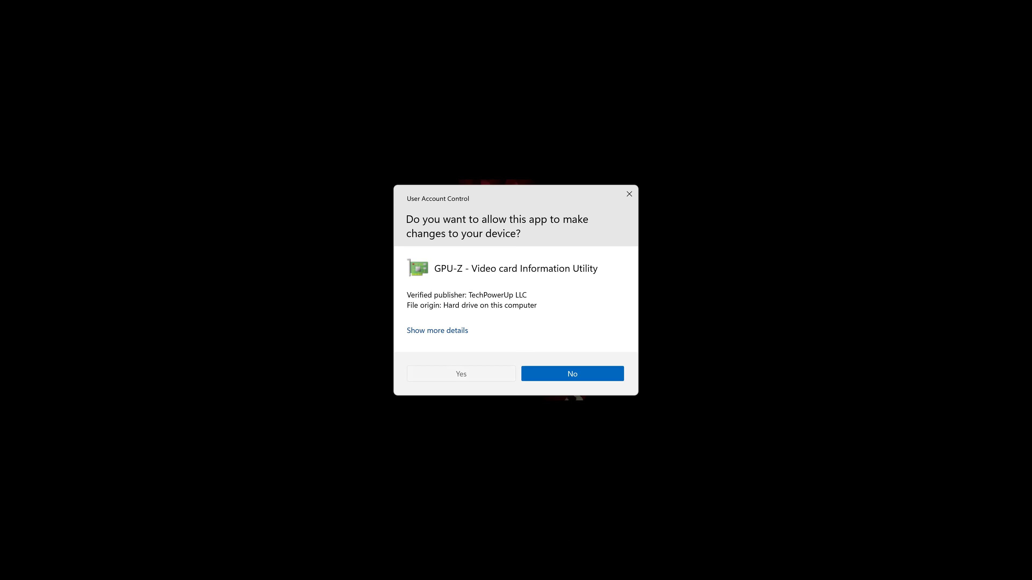
left_click(572, 374)
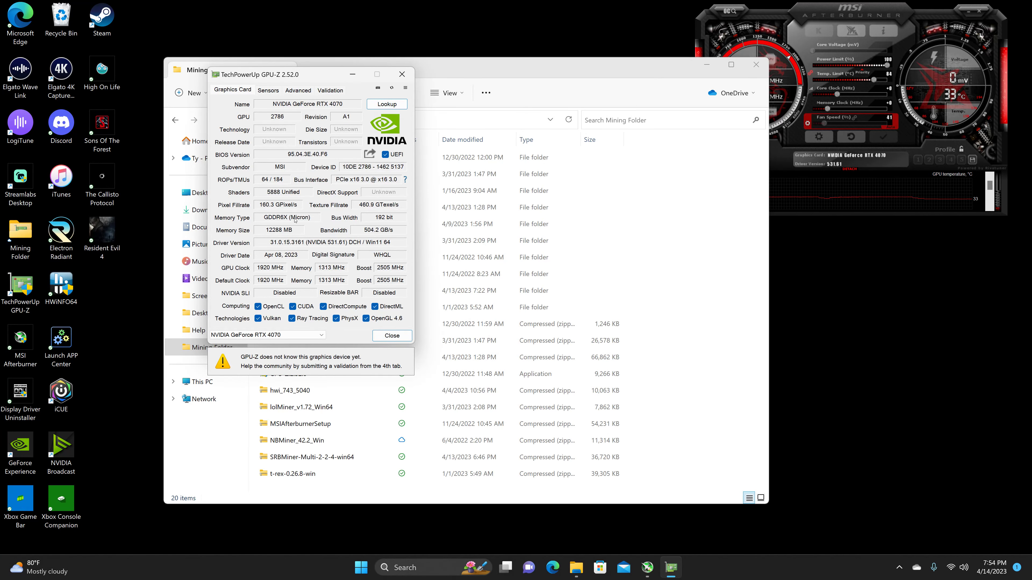
left_click(268, 90)
scroll(312, 246, "down", 2)
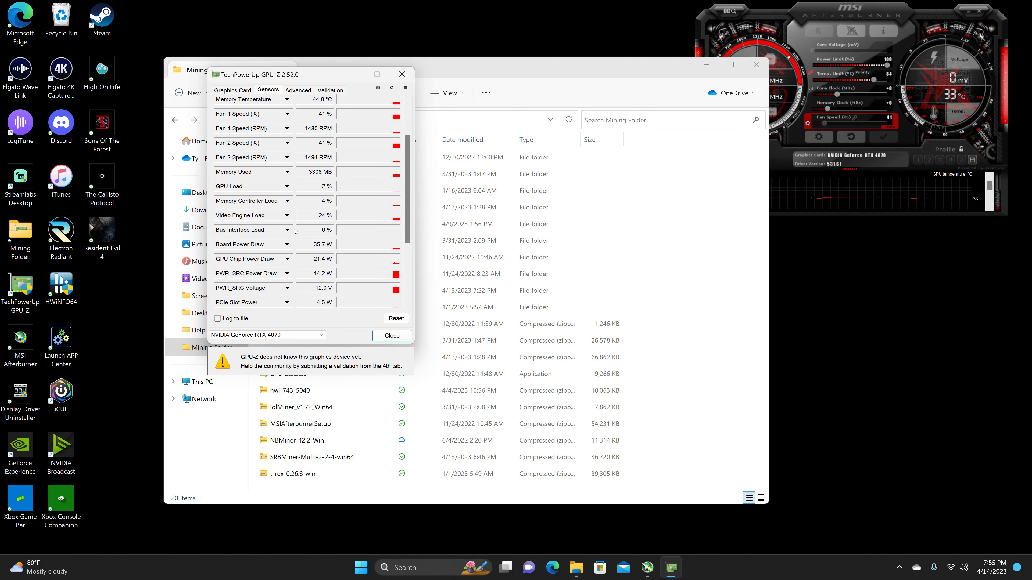
- Close GPU-Z and run start-mining-dynex from SRBMiner-Multi-2-2-4 as administrator, moving its console aside
left_click(401, 74)
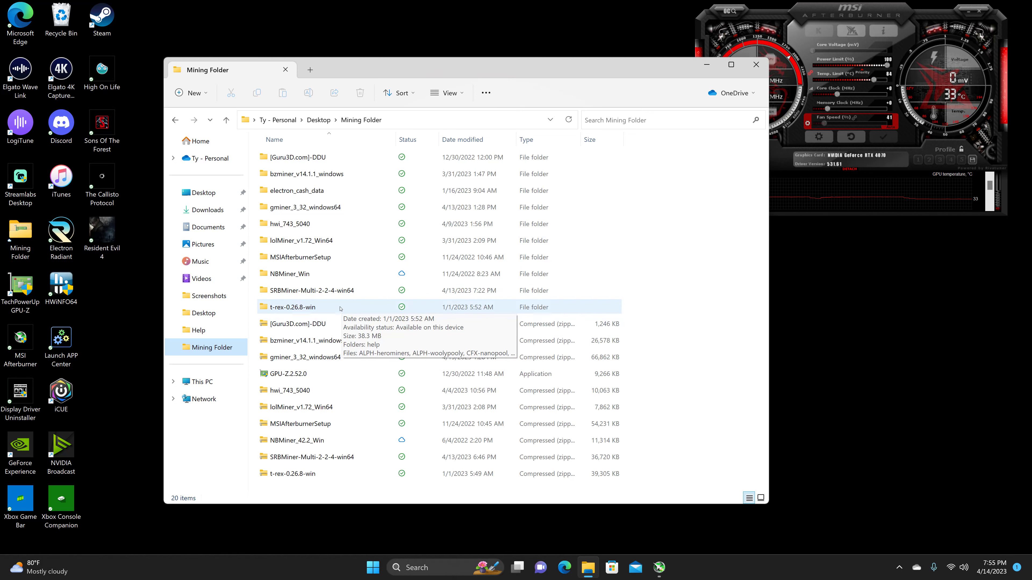
double_click(303, 290)
double_click(293, 157)
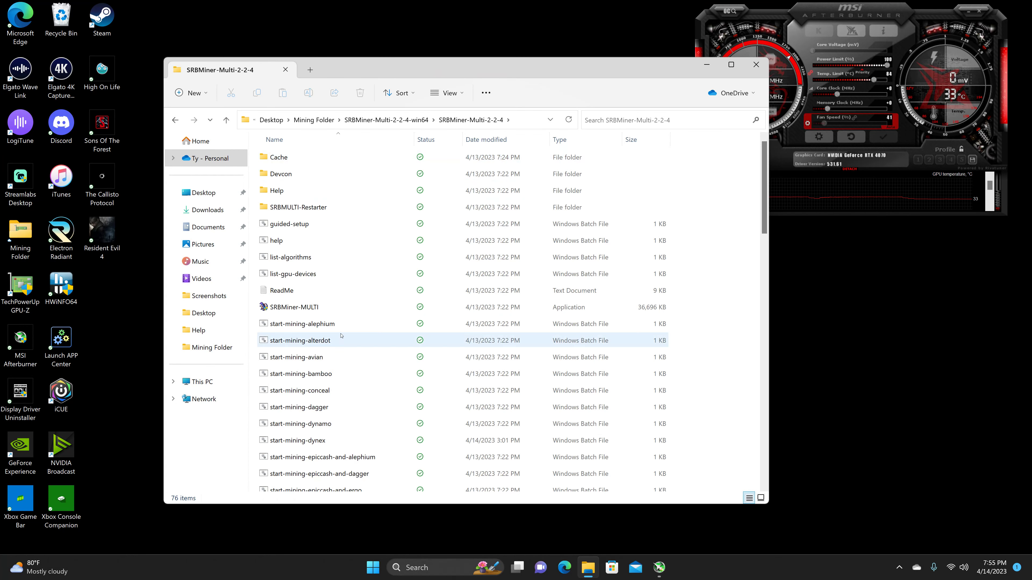
scroll(341, 336, "down", 2)
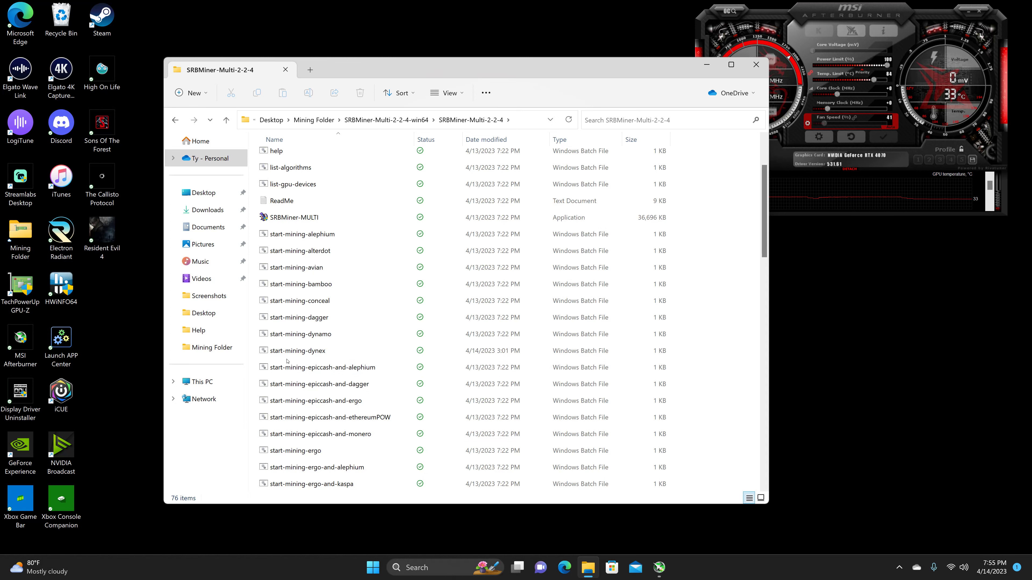
right_click(302, 352)
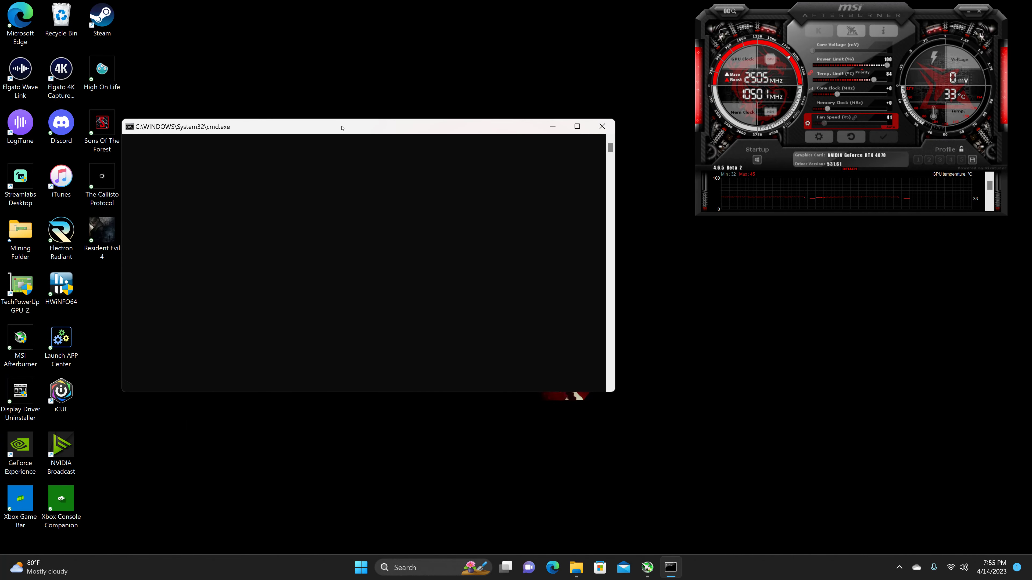
left_click_drag(342, 128, 363, 35)
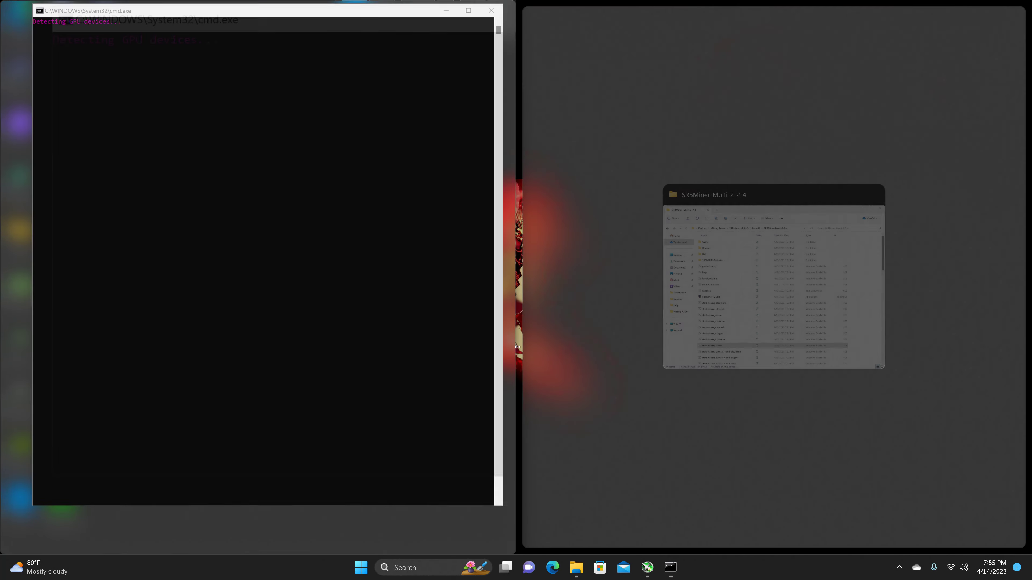
- Snap the miner console to the left half and let it mine Dynex at 3411.74 H/s
left_click(554, 438)
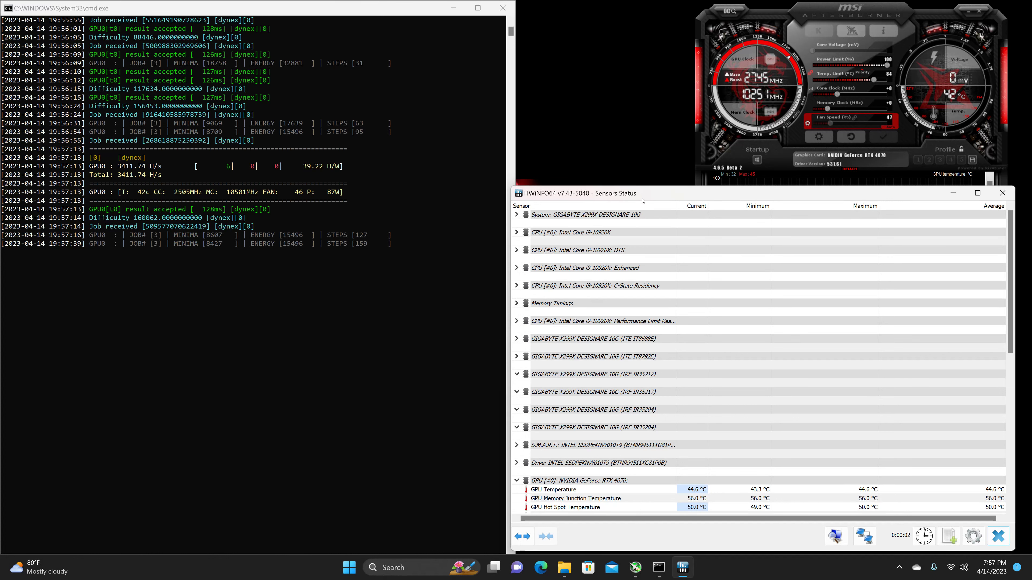
- Scroll through HWiNFO64's RTX 4070 readings (42.7 °C), then close the sensors window
scroll(650, 366, "down", 2)
scroll(654, 378, "down", 3)
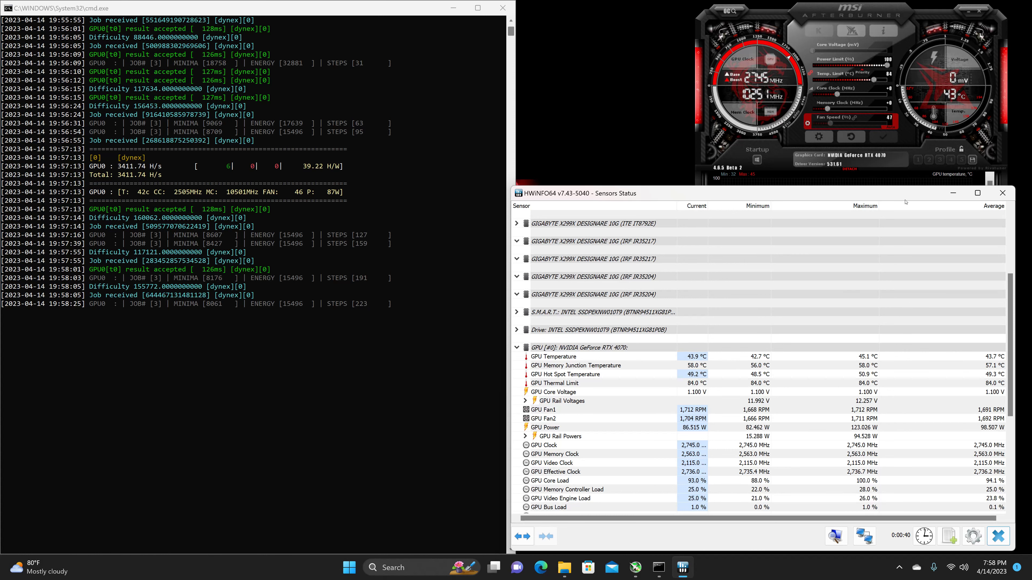
left_click(1004, 193)
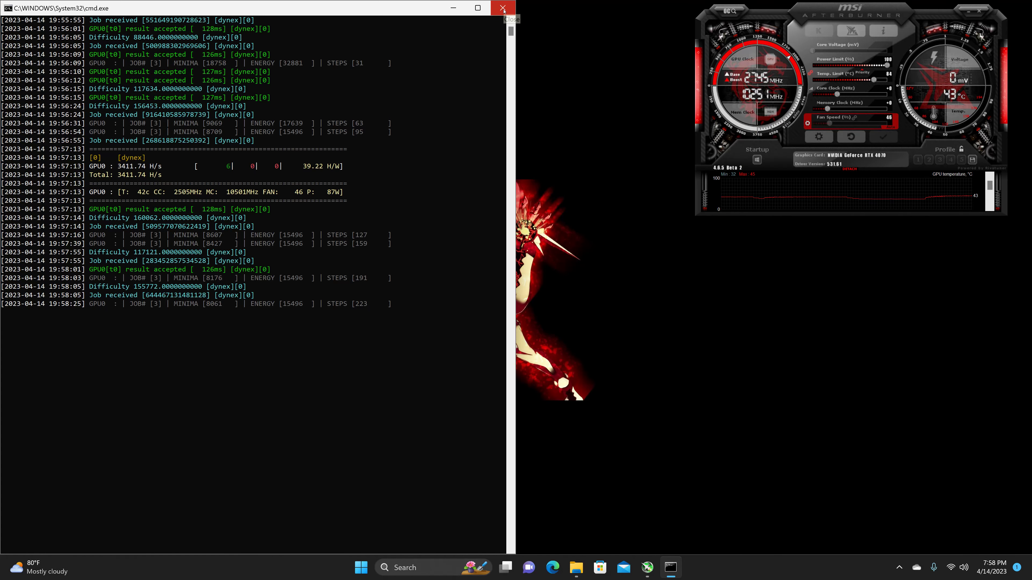
- Stop the miner and lock the Afterburner curve at 975 mV / 2505 MHz, then close the editor
left_click(811, 88)
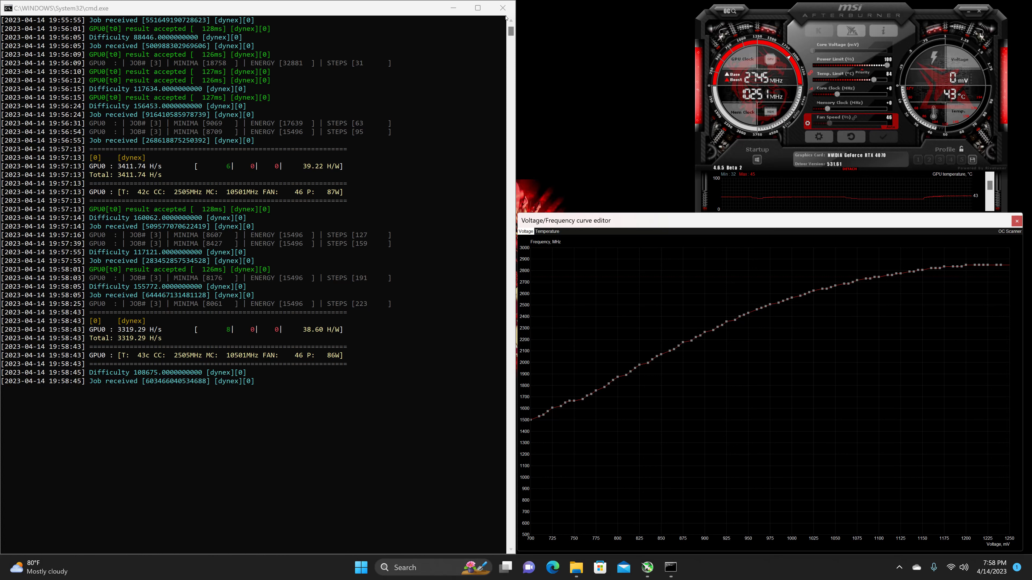
left_click(502, 8)
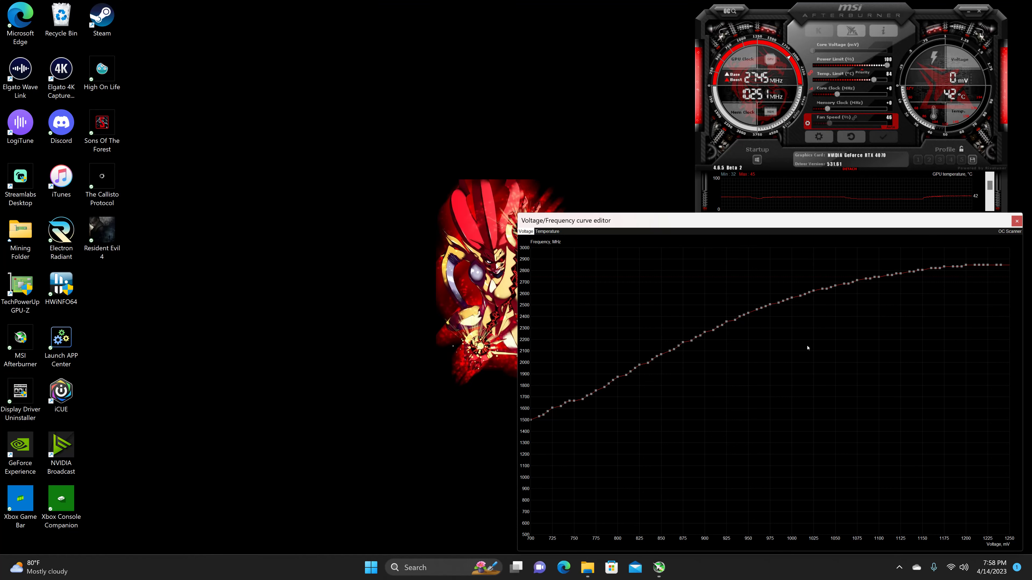
left_click(778, 302)
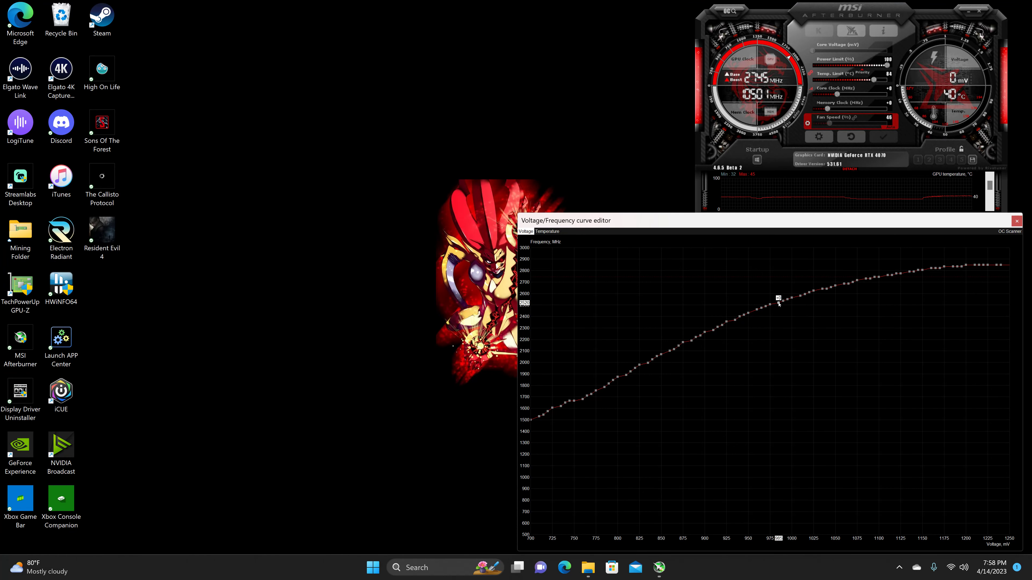
left_click(757, 310)
left_click(765, 307)
left_click(770, 305)
key("l")
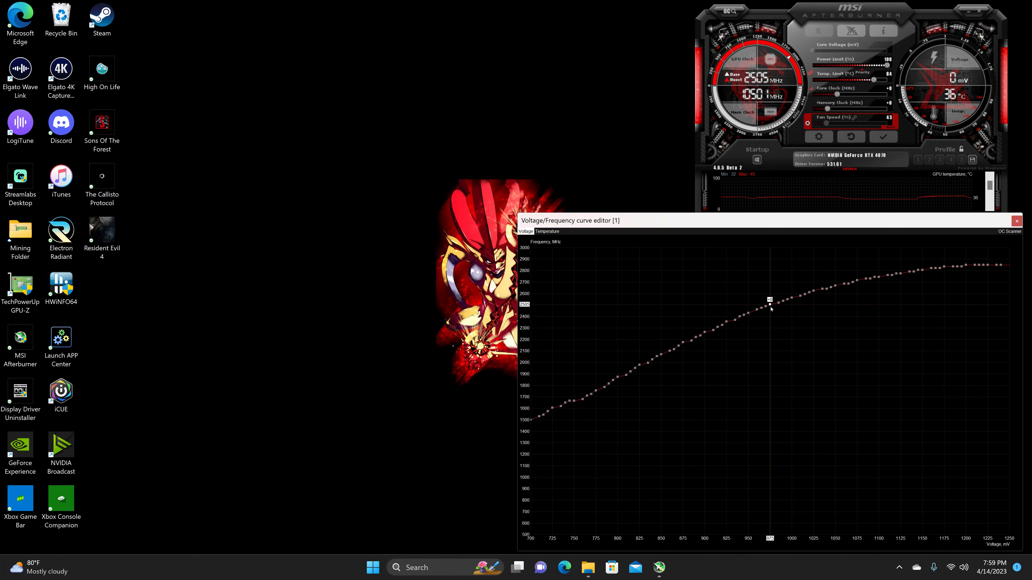
key("ctrl+f")
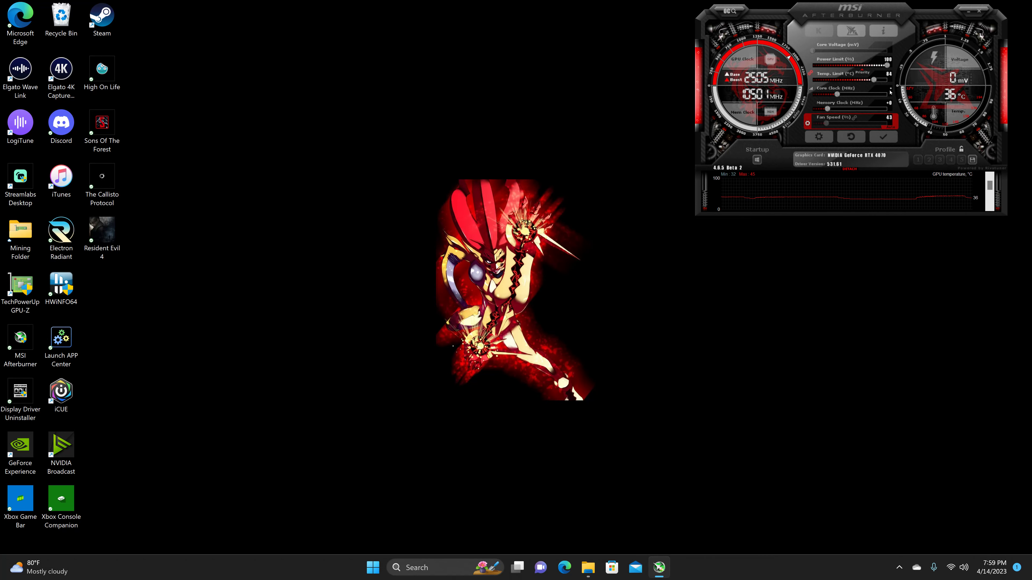
- Apply a +300 core clock offset and a -502 memory clock offset in Afterburner
type("300")
left_click(893, 136)
left_click_drag(828, 109, 812, 109)
left_click(882, 137)
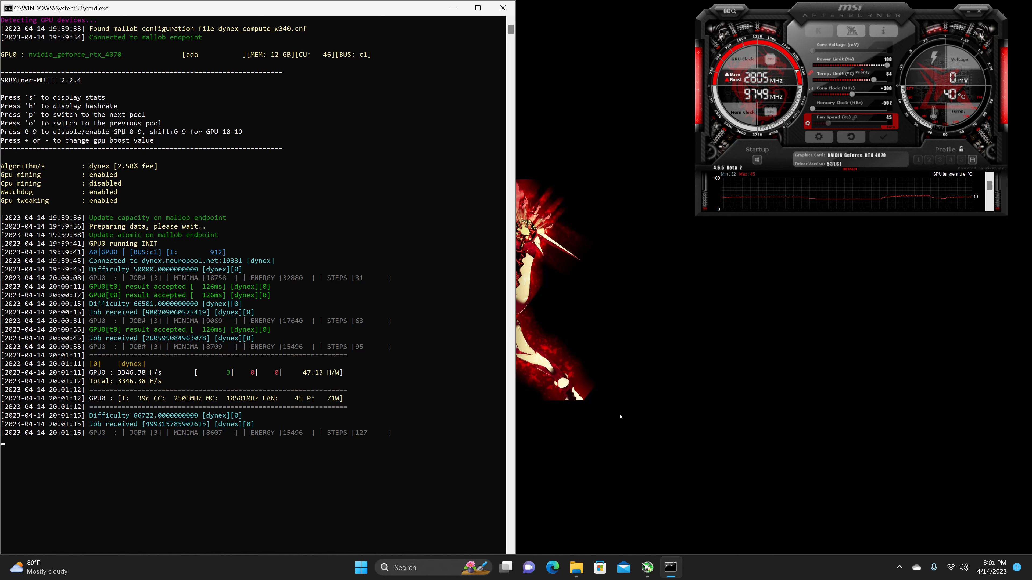
- Start HWiNFO64 sensors as admin, snap the miner left, check the RTX 4070 at 41.7 °C, then close
key("super+Down")
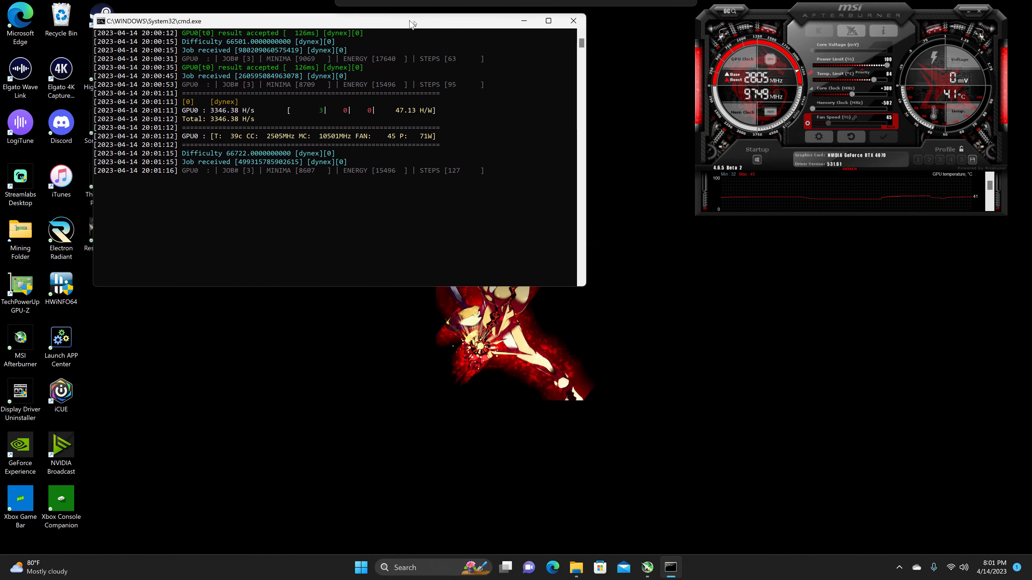
double_click(61, 286)
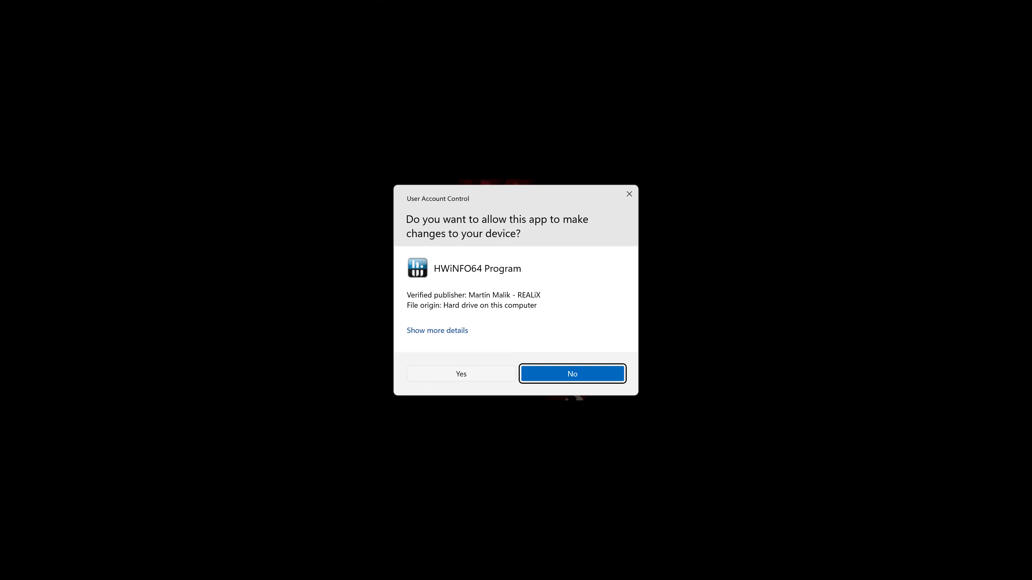
left_click(476, 375)
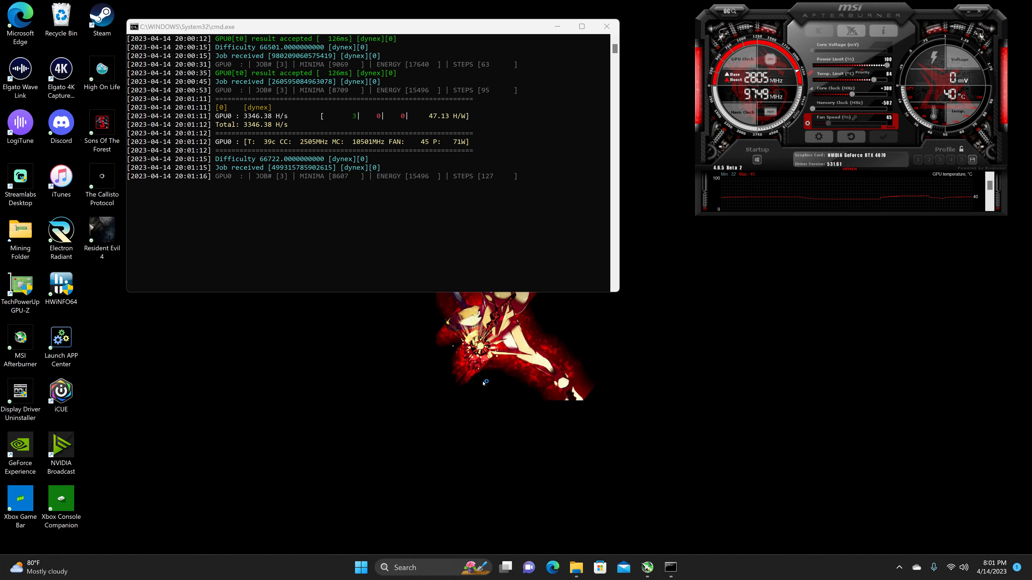
left_click(526, 306)
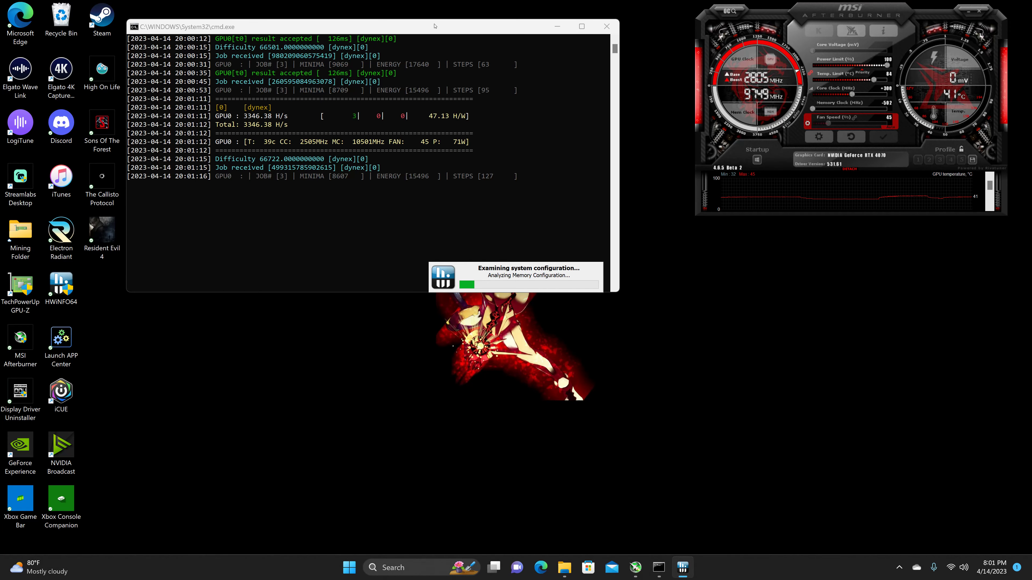
left_click_drag(435, 26, 1, 163)
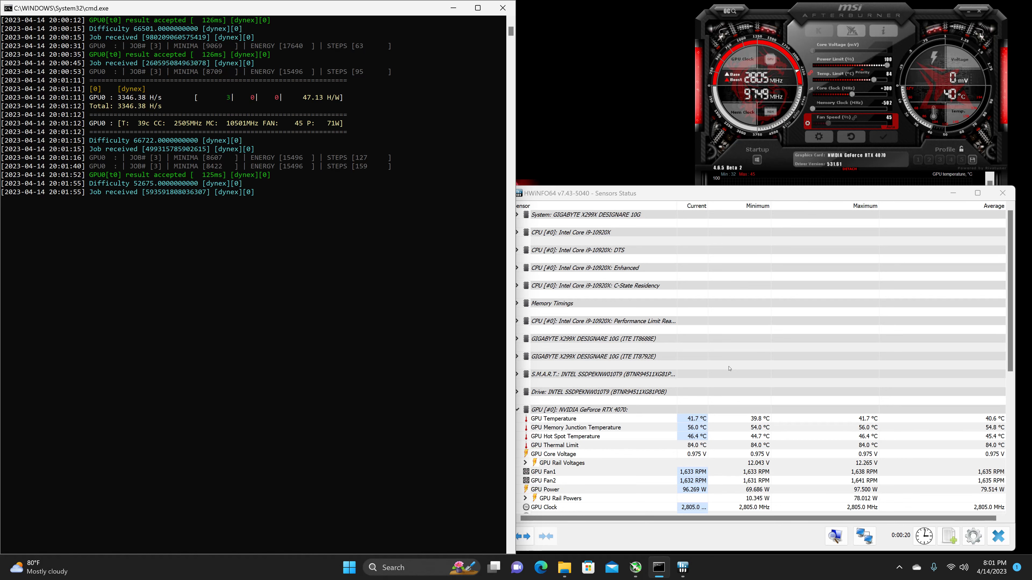
left_click(1002, 193)
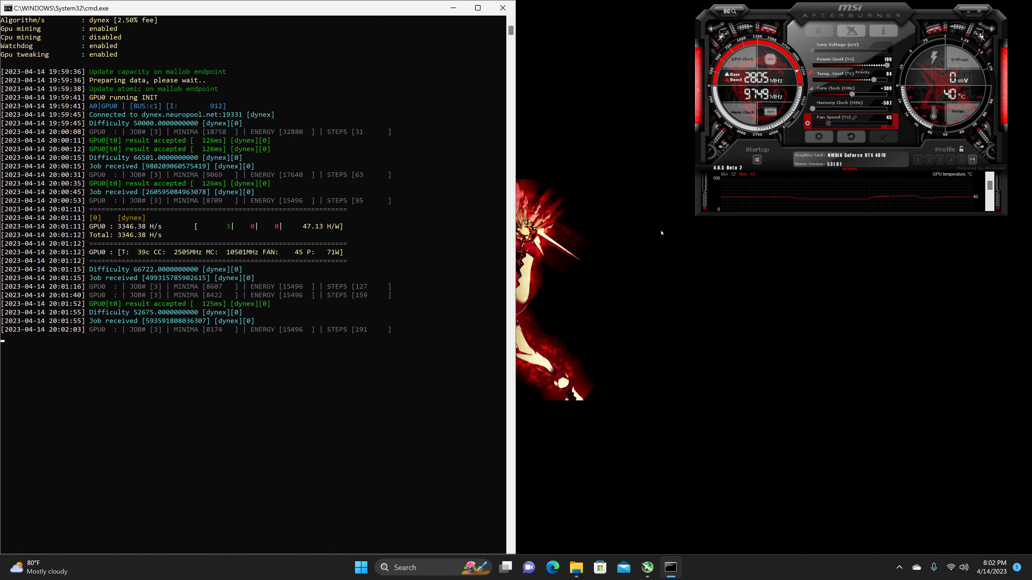